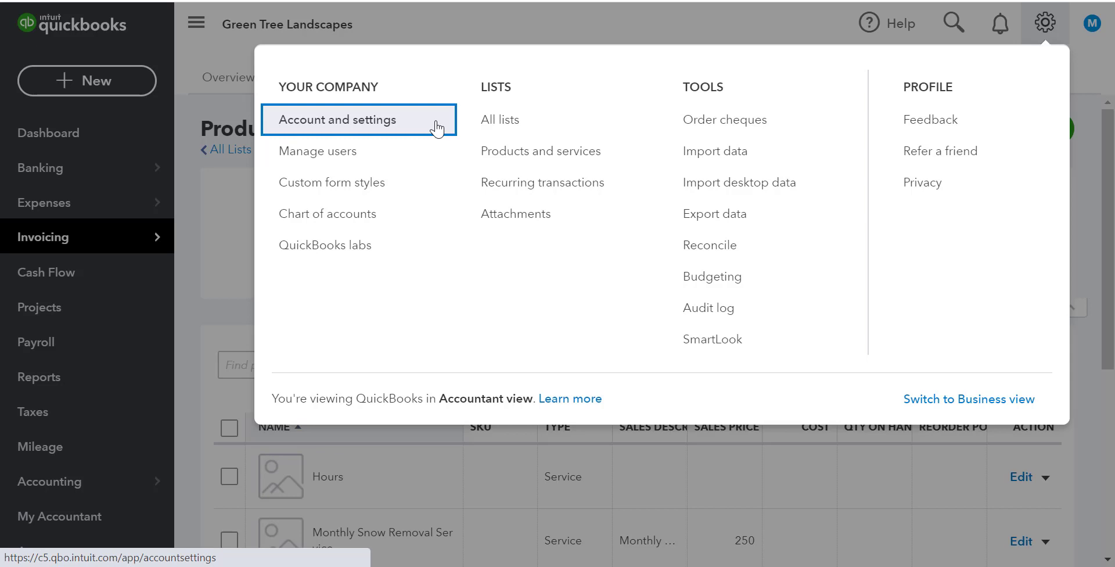
# - Turn on purchase orders with custom transaction numbers in the company's expense settings, and save the change
pyautogui.click(436, 127)
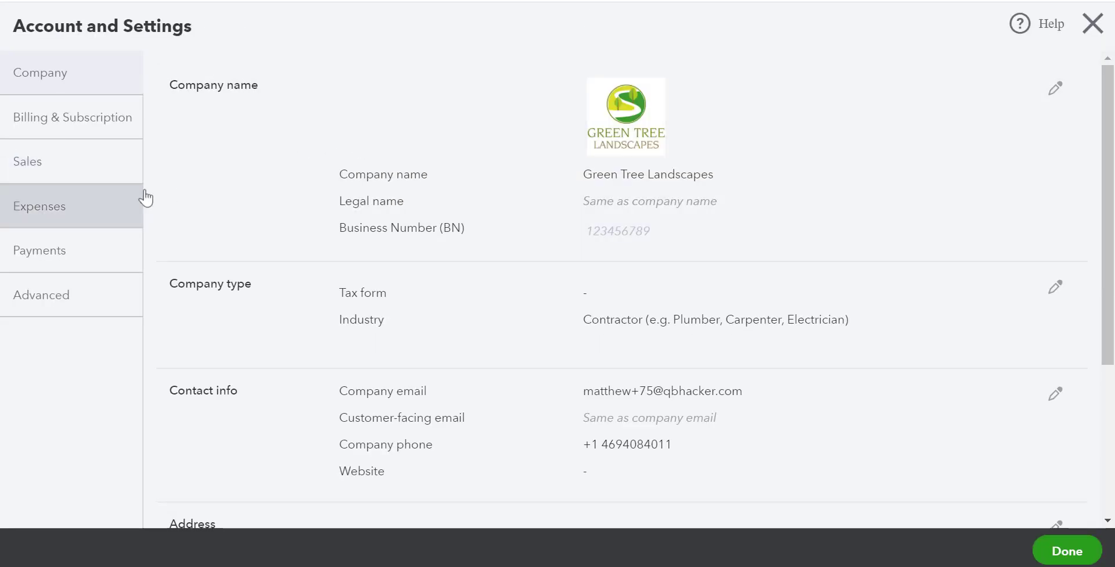
pyautogui.click(92, 210)
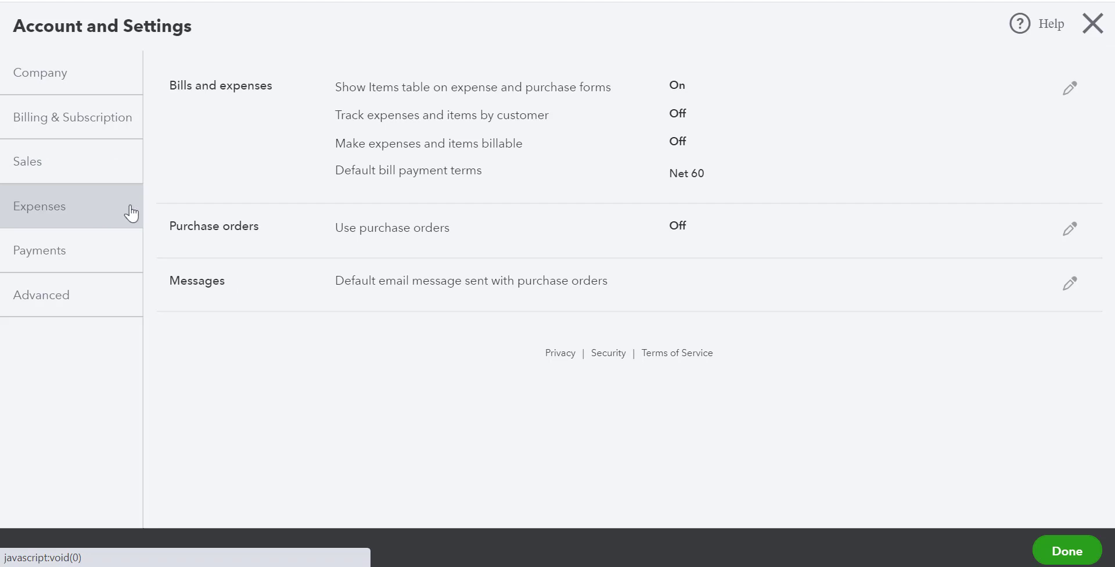
pyautogui.click(366, 230)
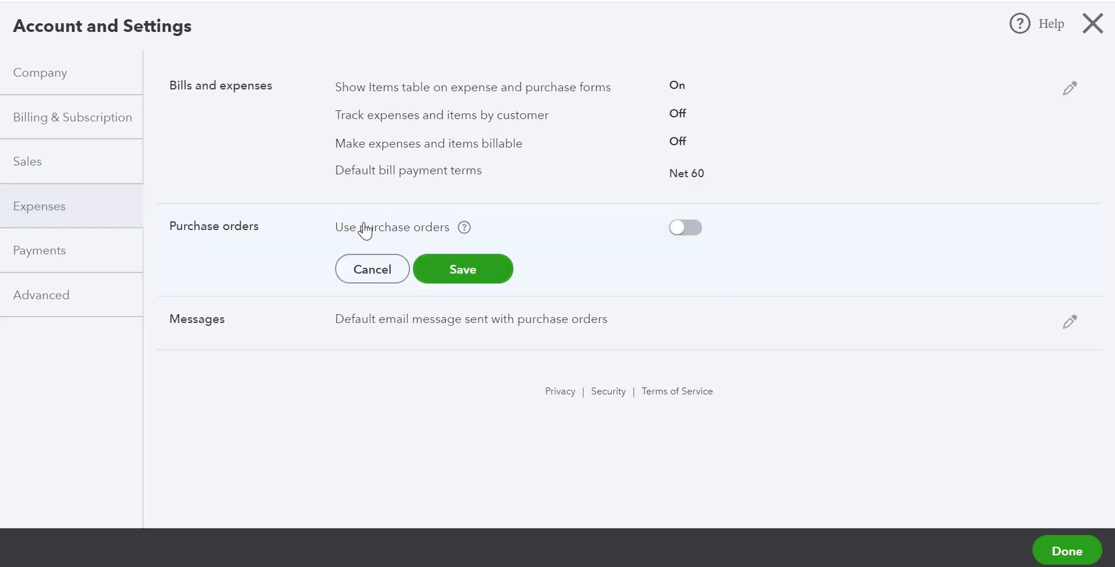
pyautogui.click(687, 231)
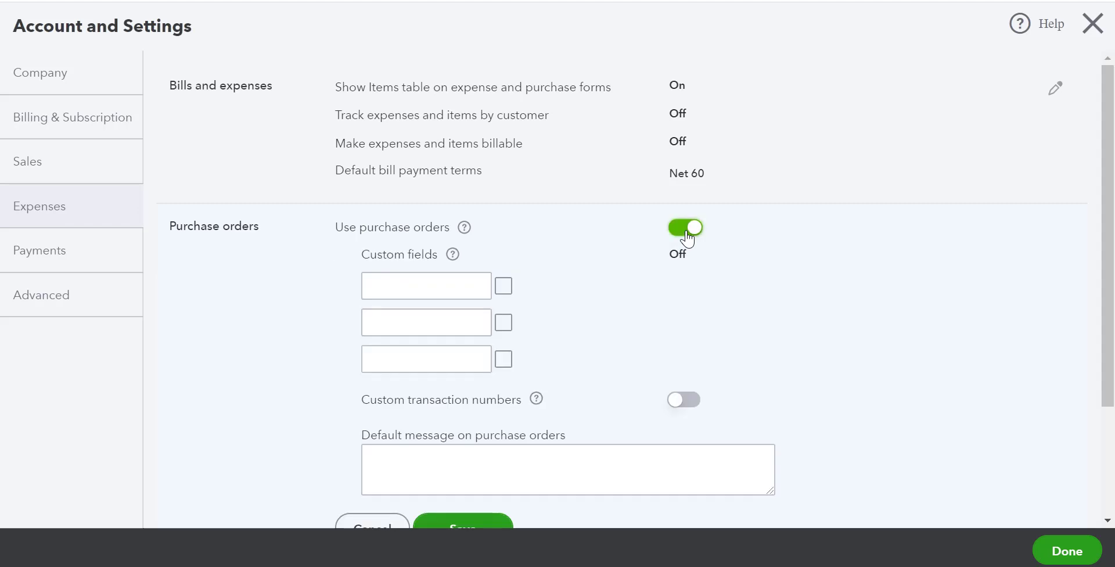
pyautogui.scroll(-1, 587, 256)
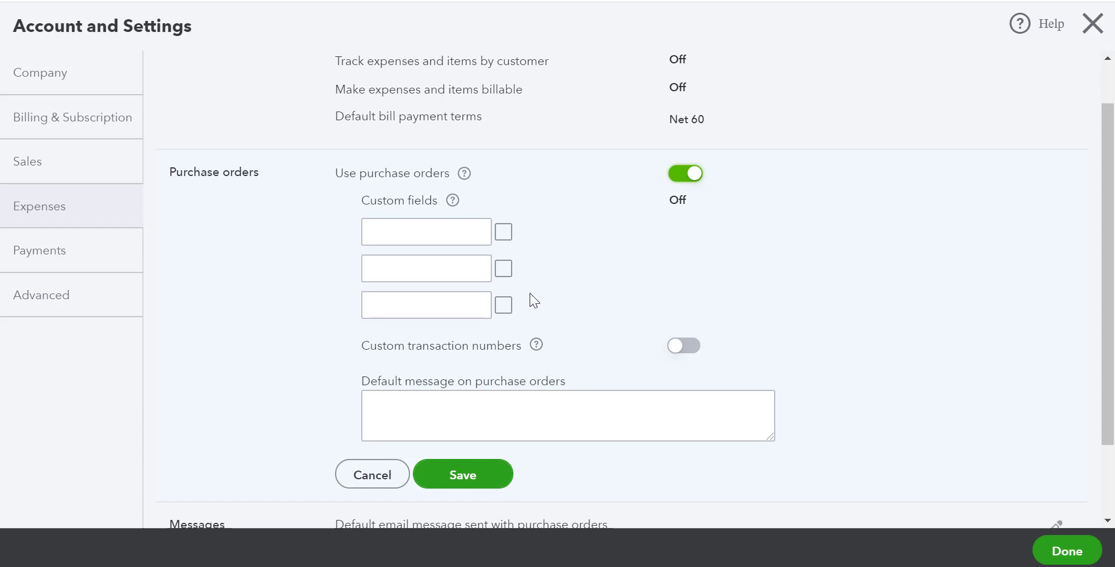
pyautogui.click(688, 350)
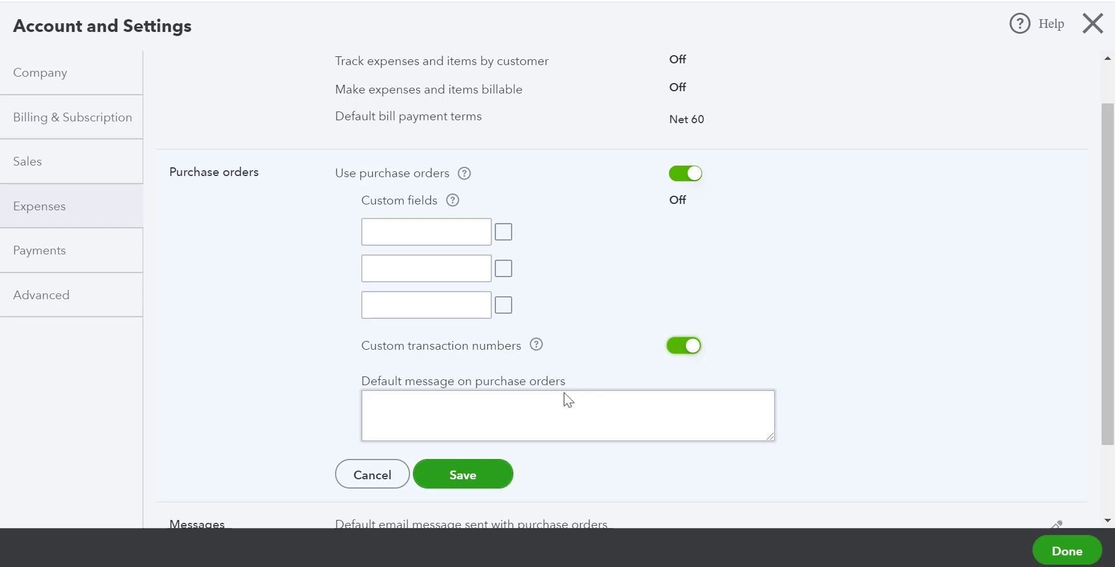
pyautogui.click(465, 473)
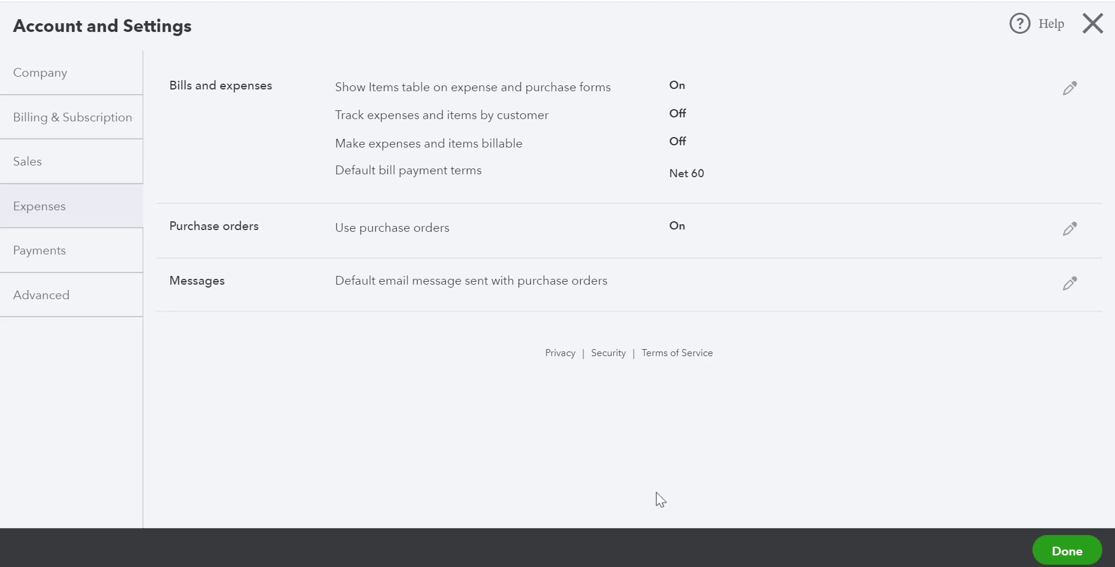
pyautogui.click(1066, 548)
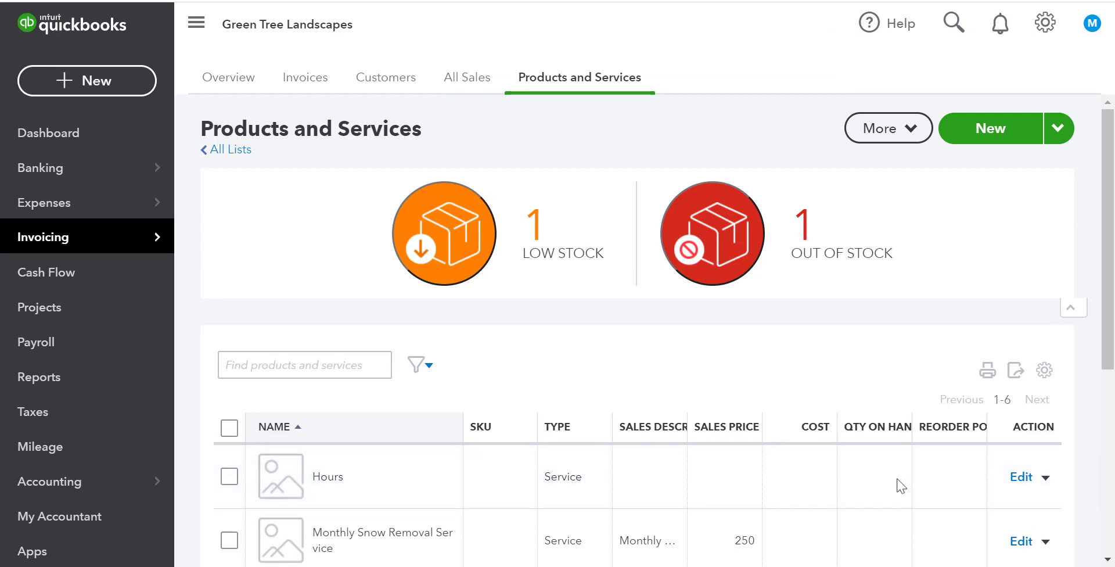
# - Create a new purchase order for the supplier Tanaka Equipment with the purchase order date 03/07/2020
pyautogui.moveTo(147, 212)
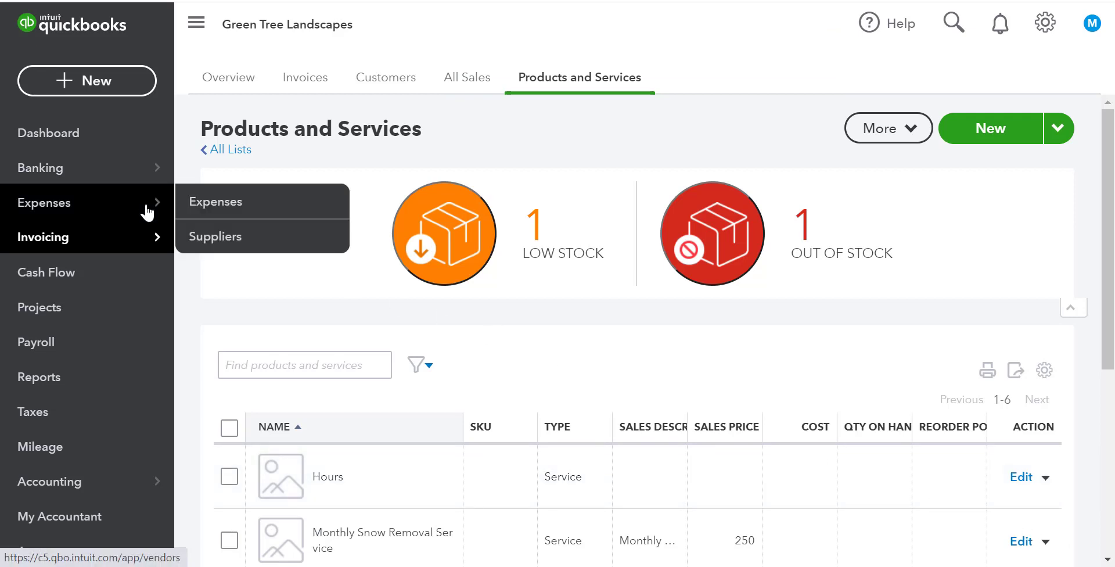
pyautogui.click(235, 205)
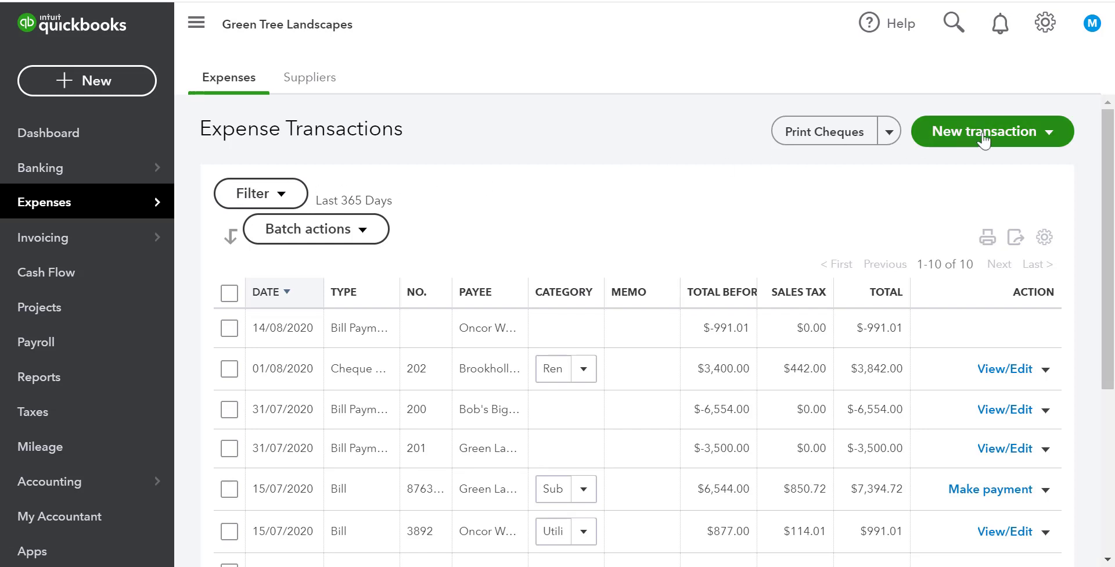
pyautogui.click(1010, 134)
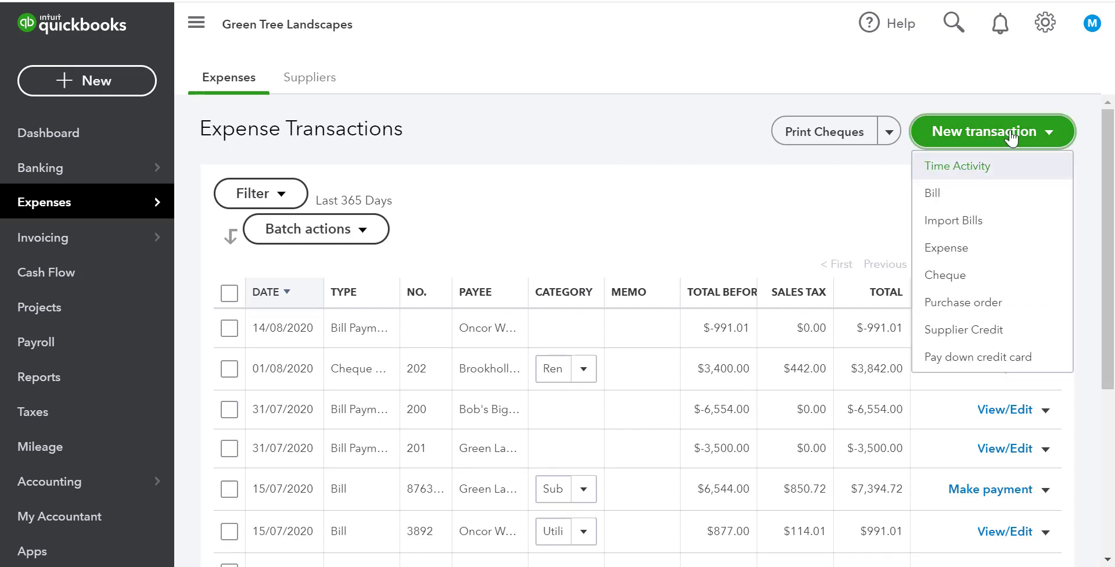
pyautogui.click(1029, 303)
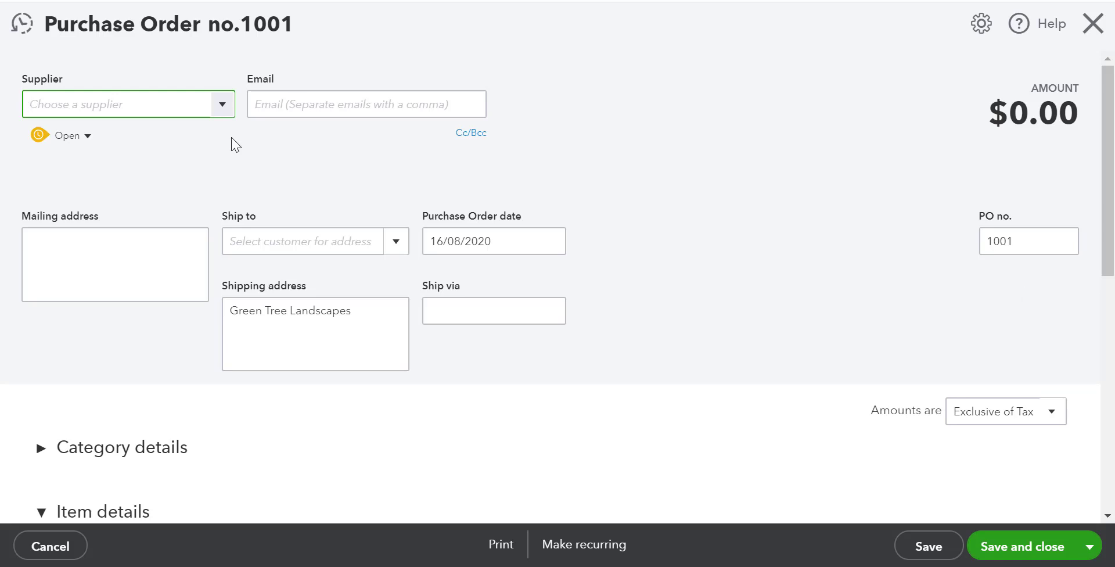
pyautogui.click(222, 108)
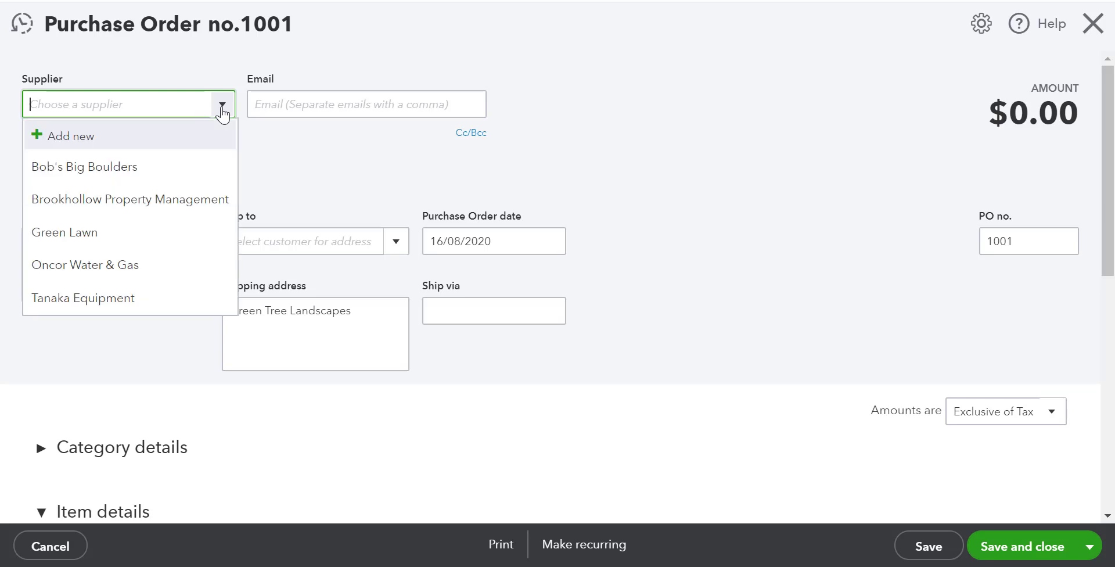
pyautogui.click(175, 304)
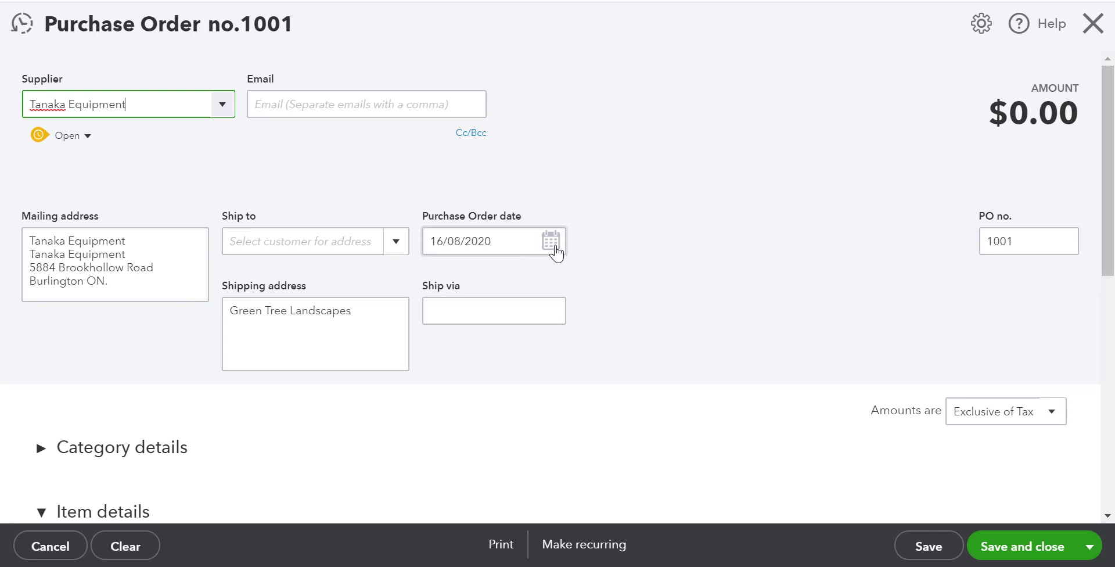
pyautogui.click(550, 241)
pyautogui.click(441, 285)
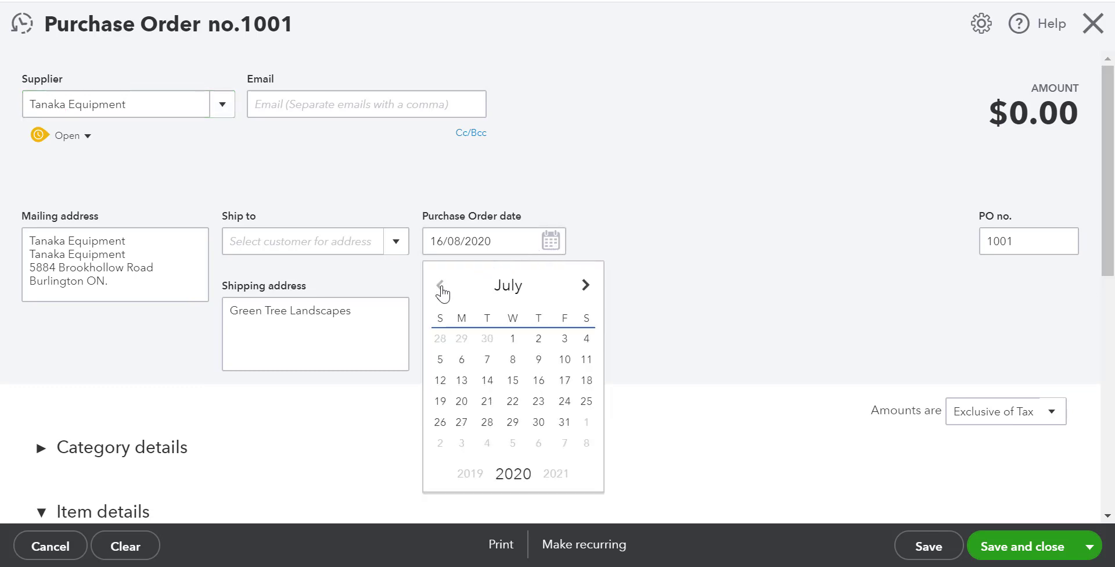
pyautogui.click(565, 340)
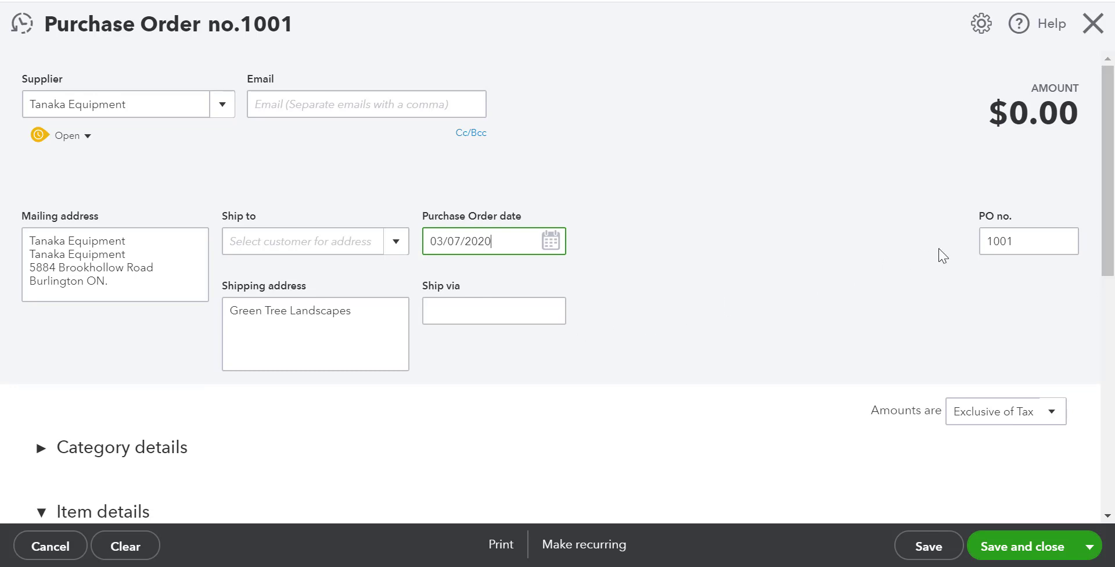
# - Add Turf Edger with a quantity of 15 to the purchase order's item details, then save and close the order
pyautogui.scroll(-5, 943, 256)
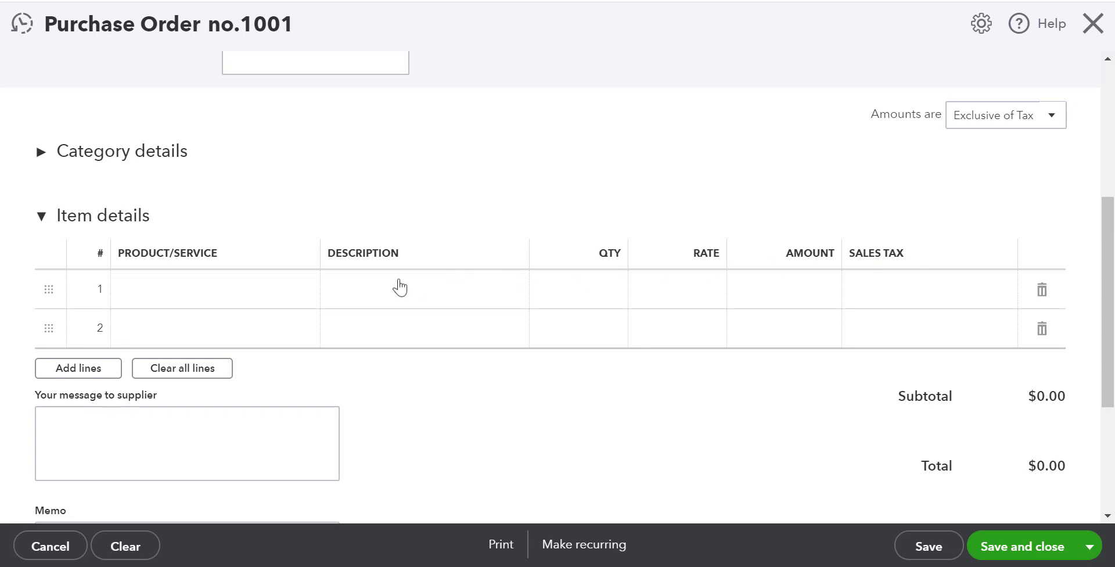
pyautogui.click(310, 292)
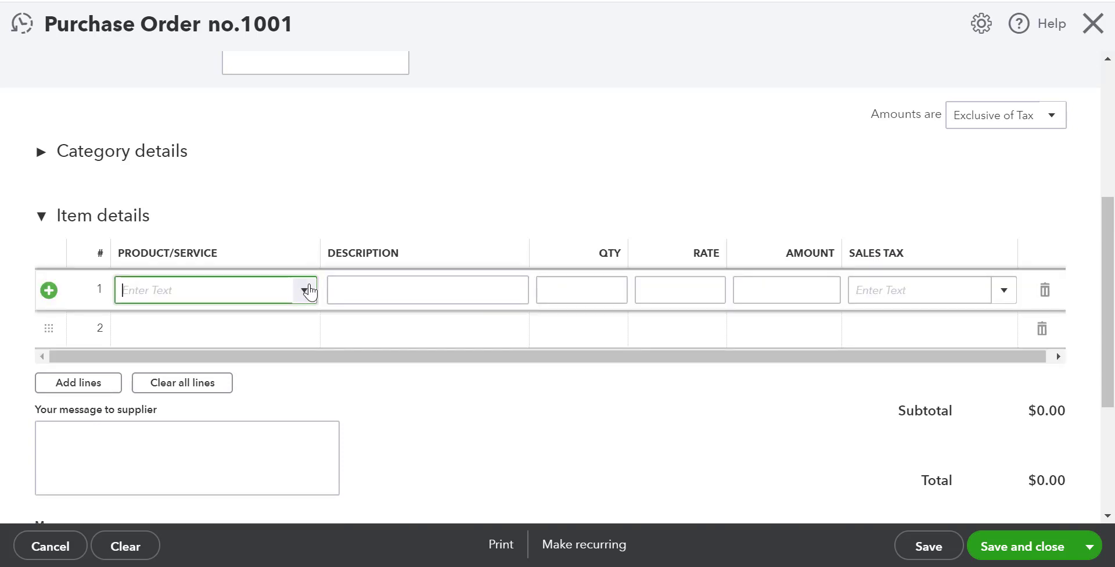
pyautogui.click(310, 290)
pyautogui.click(276, 353)
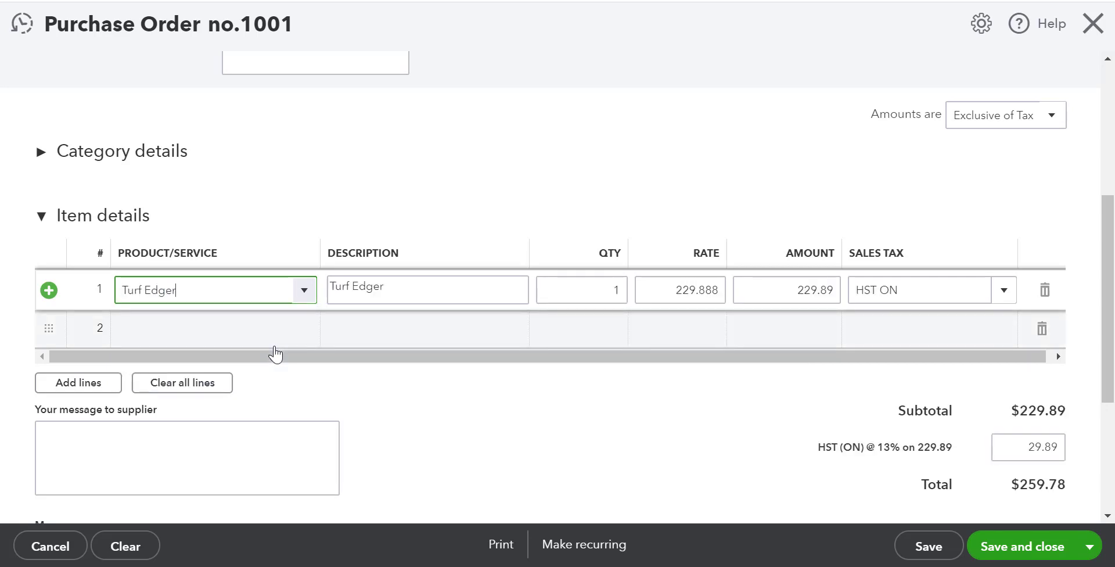
pyautogui.click(599, 290)
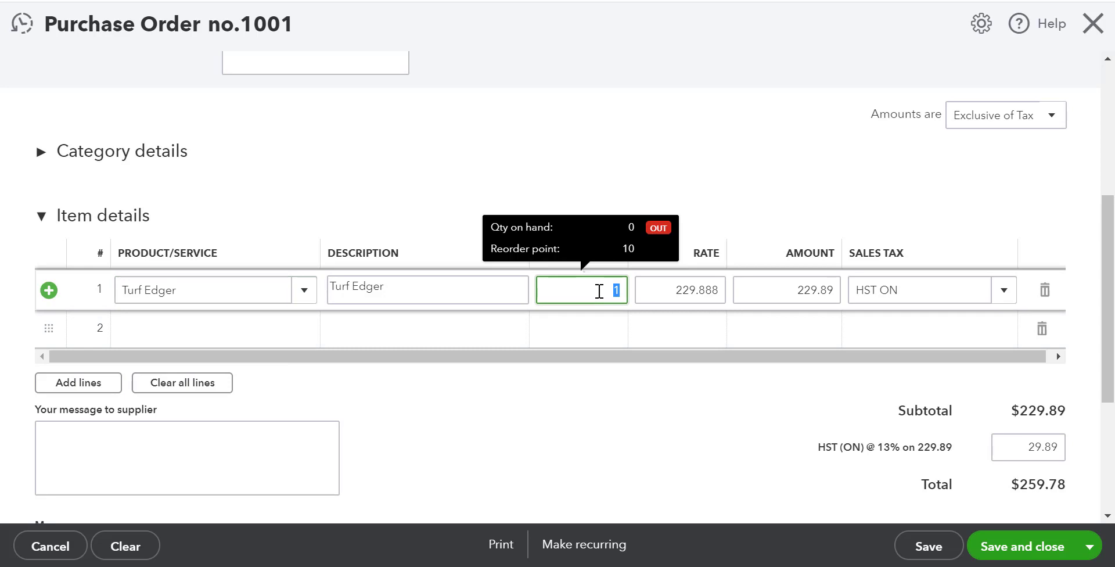
pyautogui.write('15')
pyautogui.press('Tab')
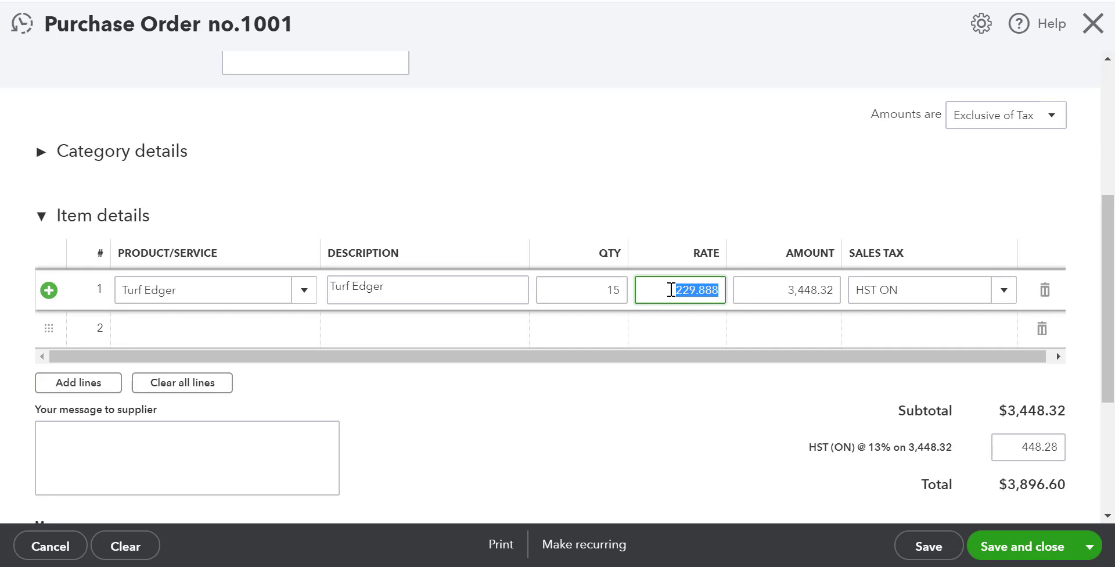
pyautogui.press('Tab')
pyautogui.press('Tab')
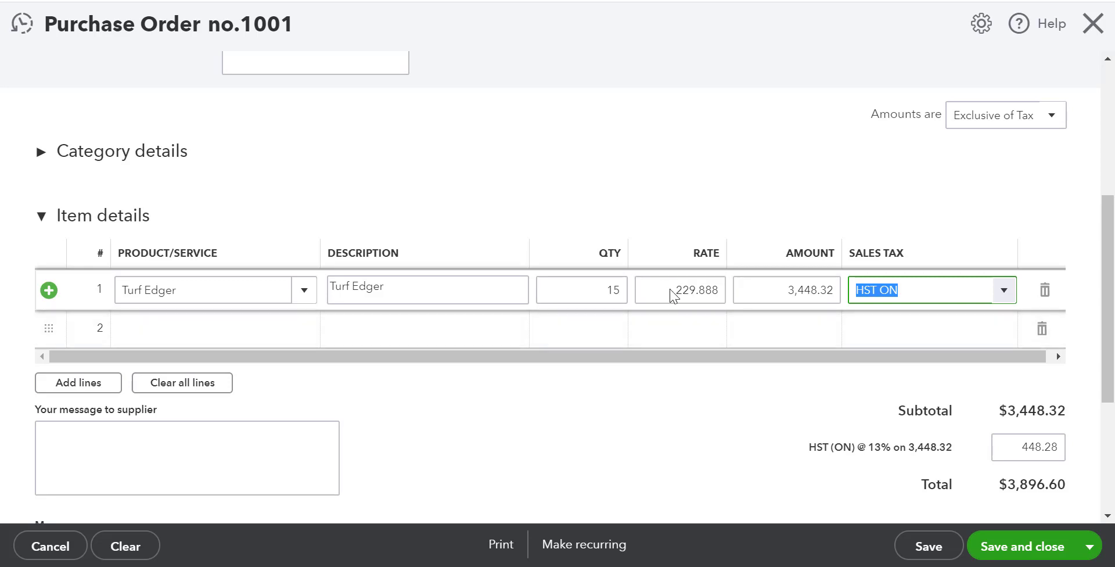
pyautogui.click(1044, 548)
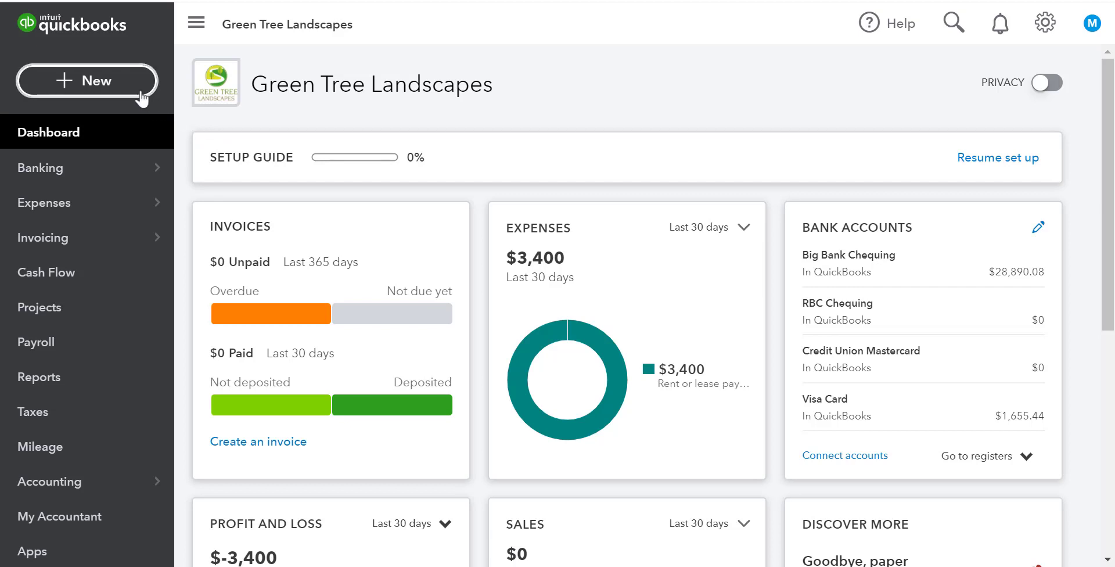
# - Create a new bill for Tanaka Equipment and add the supplier's open Turf Edger purchase order to it
pyautogui.click(119, 85)
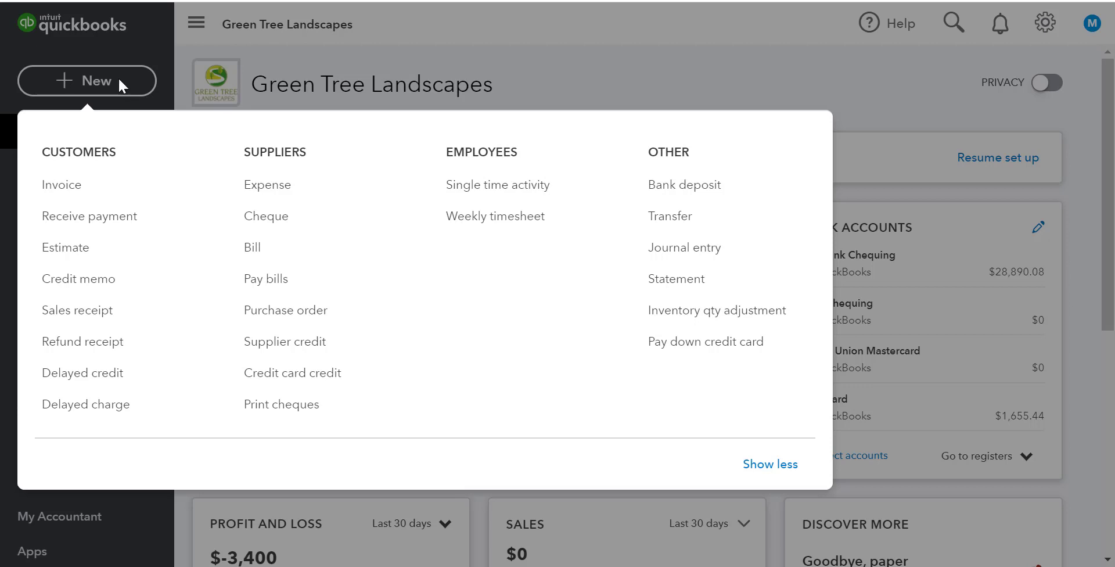
pyautogui.click(323, 251)
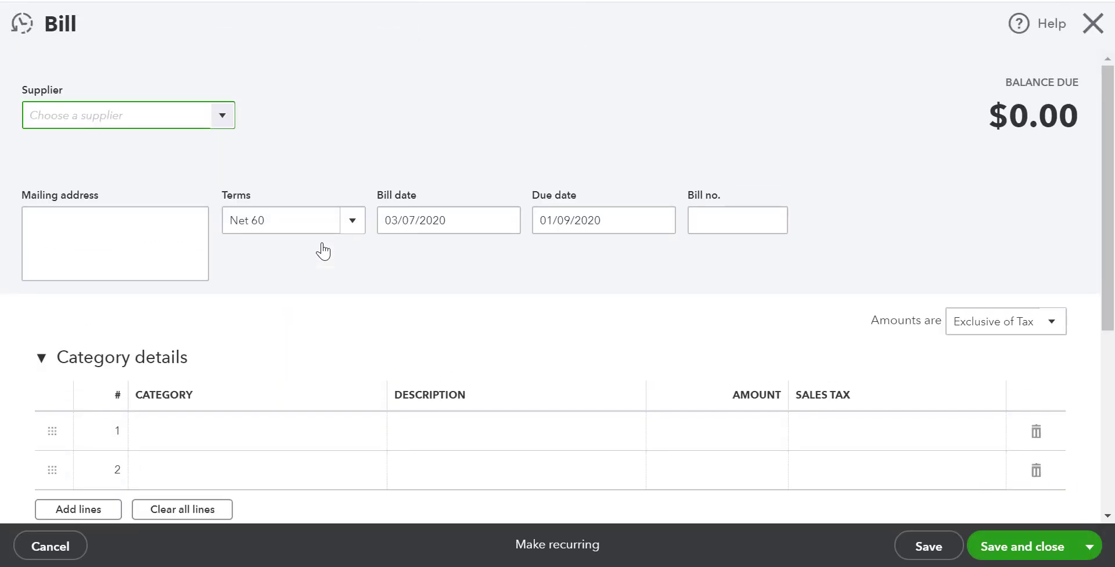
pyautogui.write('Tanaka Equipment')
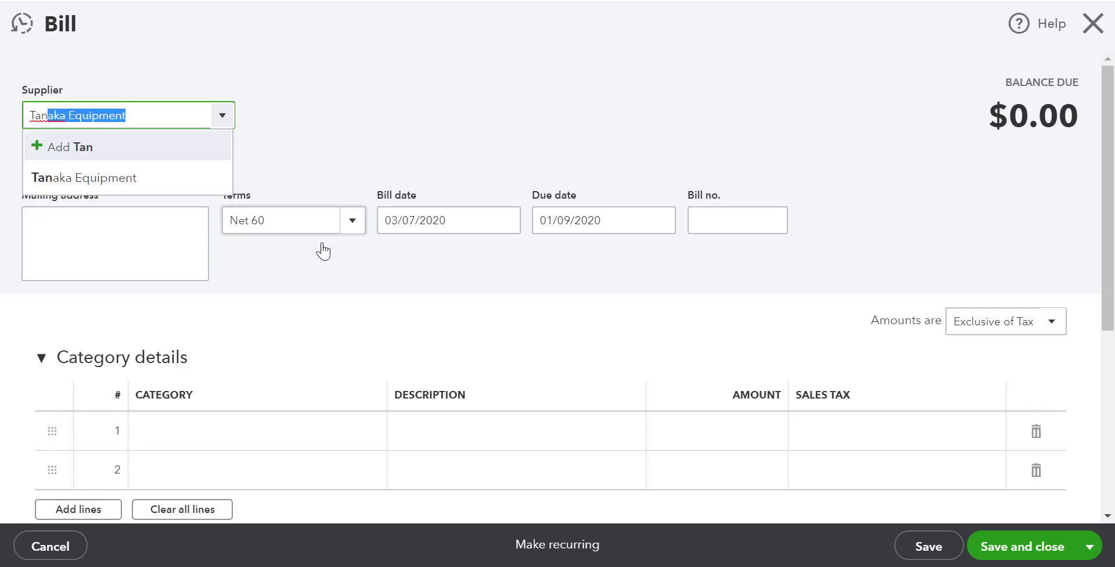
pyautogui.press('Tab')
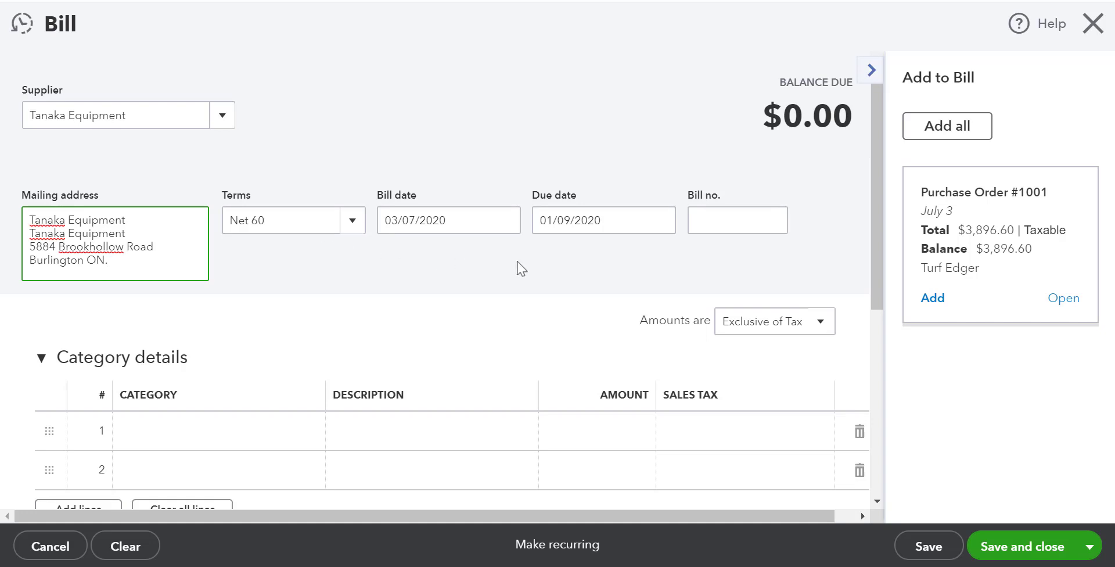
pyautogui.click(933, 299)
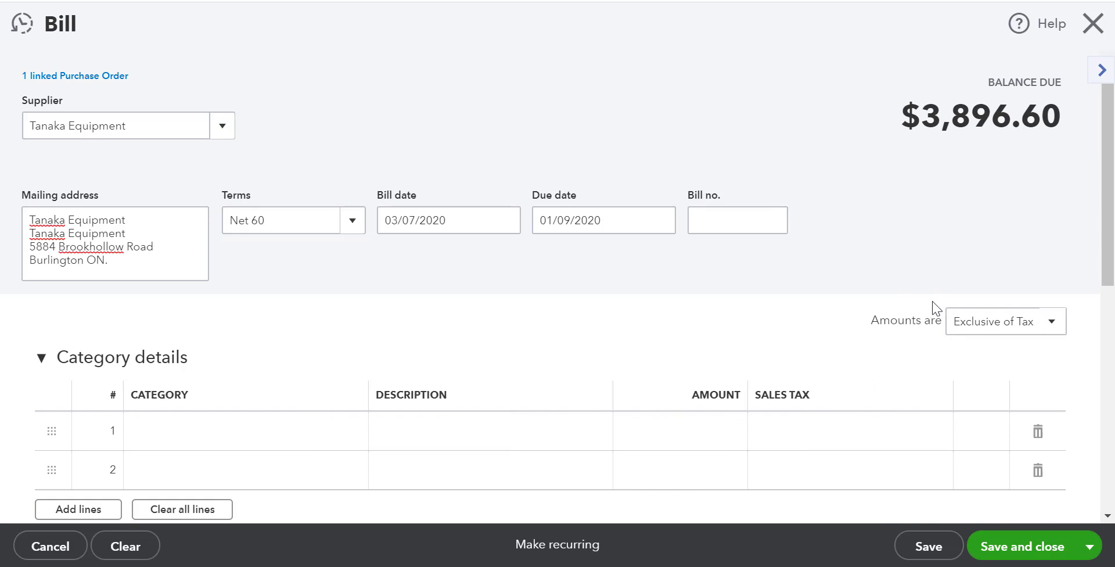
# - Set the Turf Edger quantity on the bill to 8, then save and close the bill
pyautogui.scroll(-5, 933, 309)
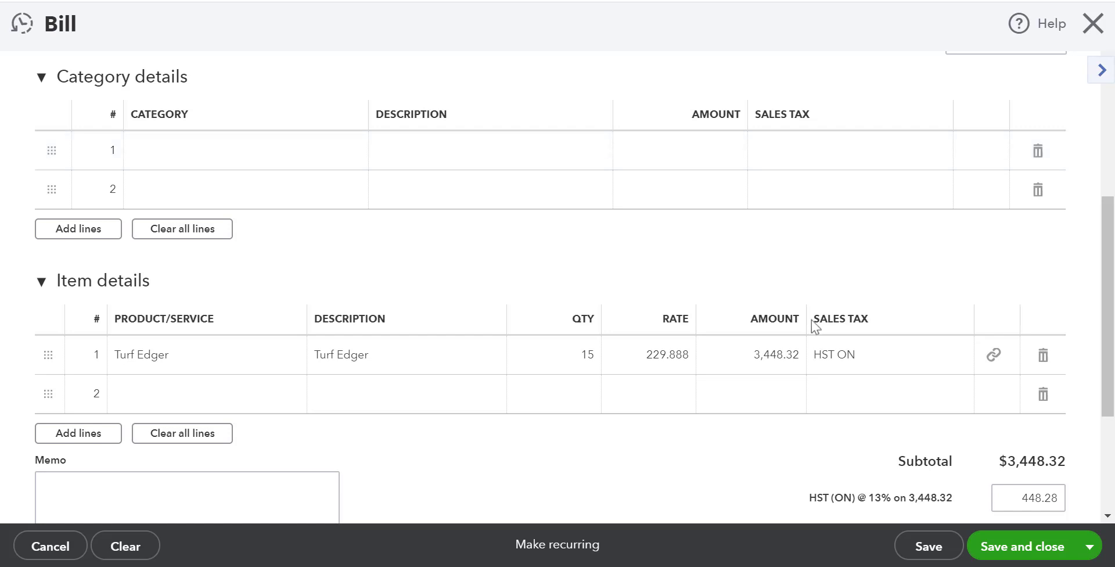
pyautogui.click(586, 361)
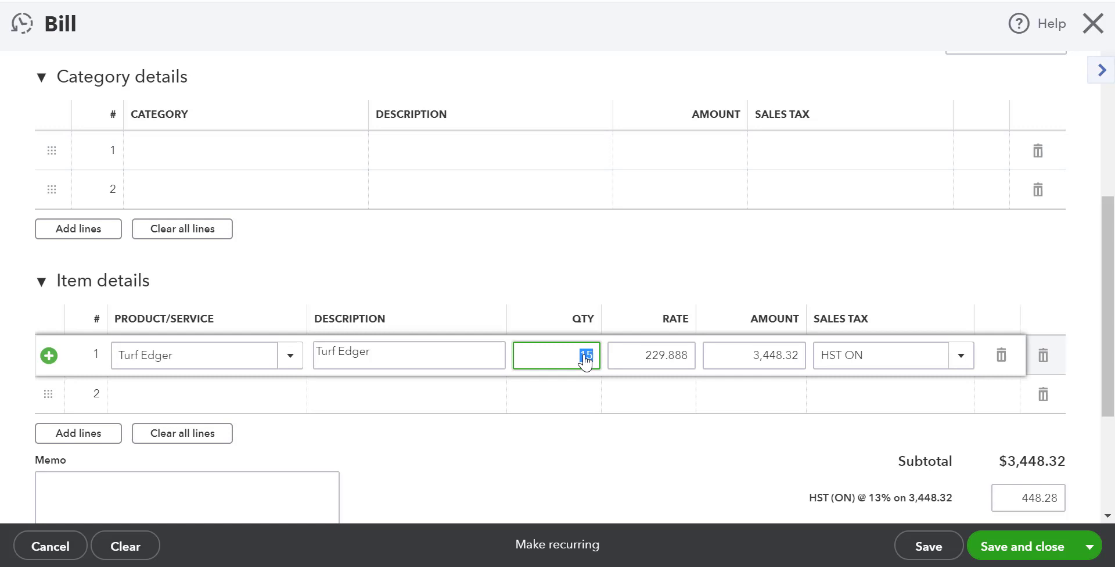
pyautogui.write('8')
pyautogui.press('Tab')
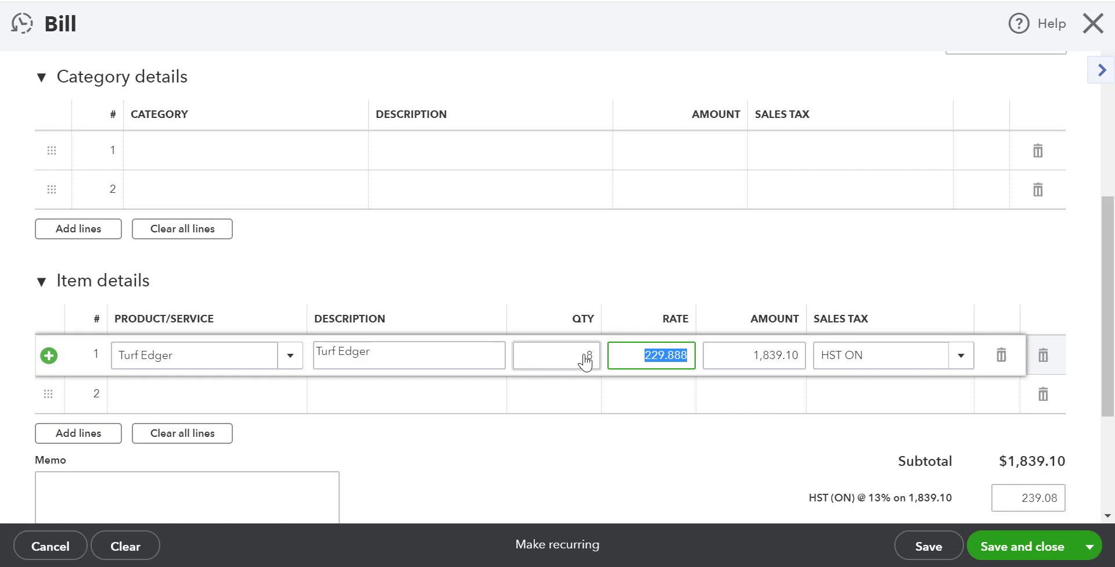
pyautogui.click(1052, 548)
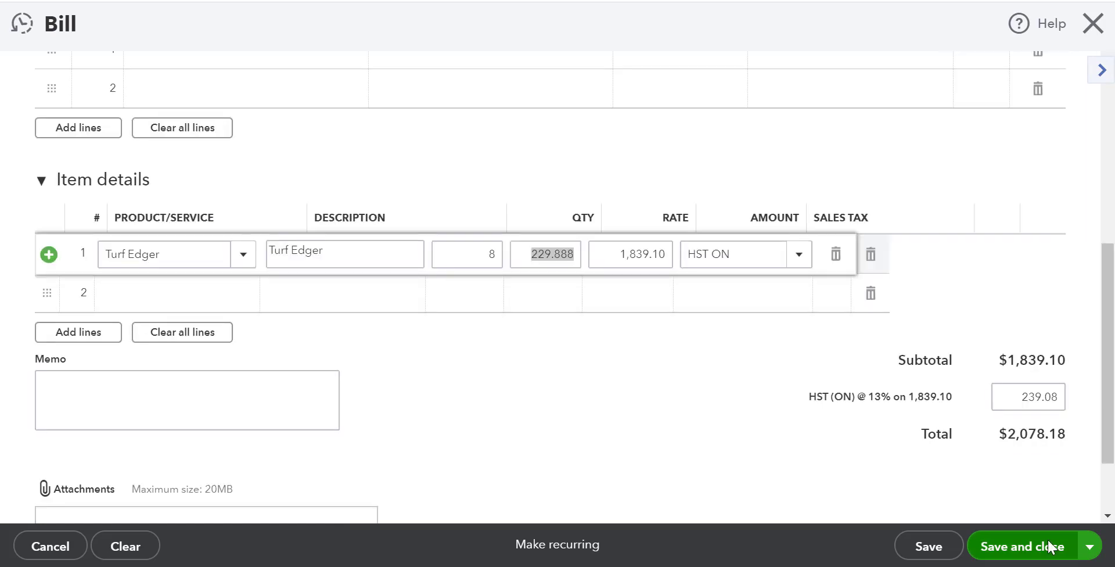
pyautogui.click(1049, 547)
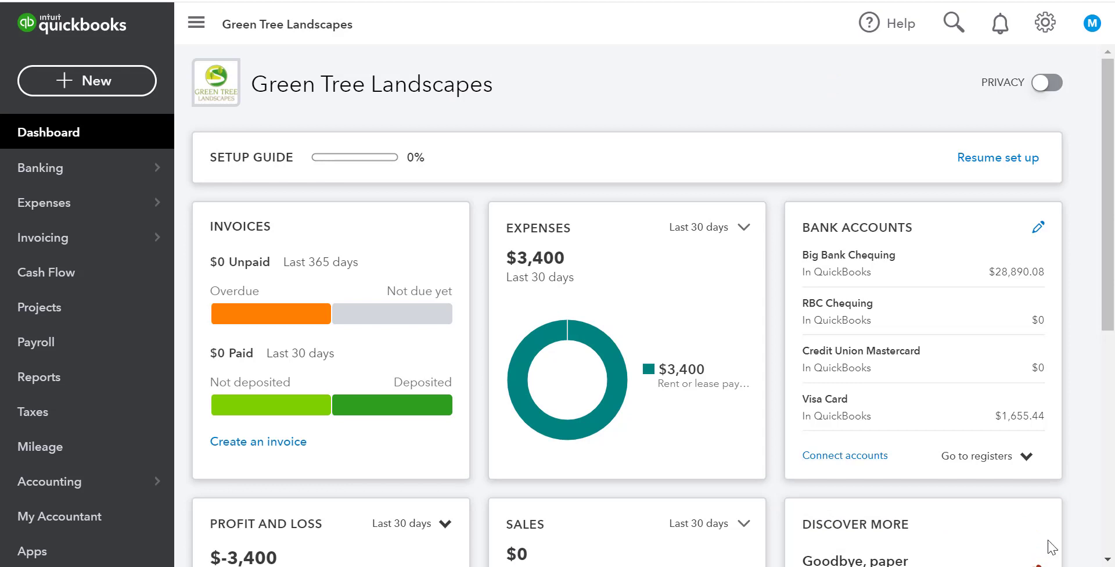
# - Check the Turf Edger's quantity on hand in the products and services list
pyautogui.click(146, 238)
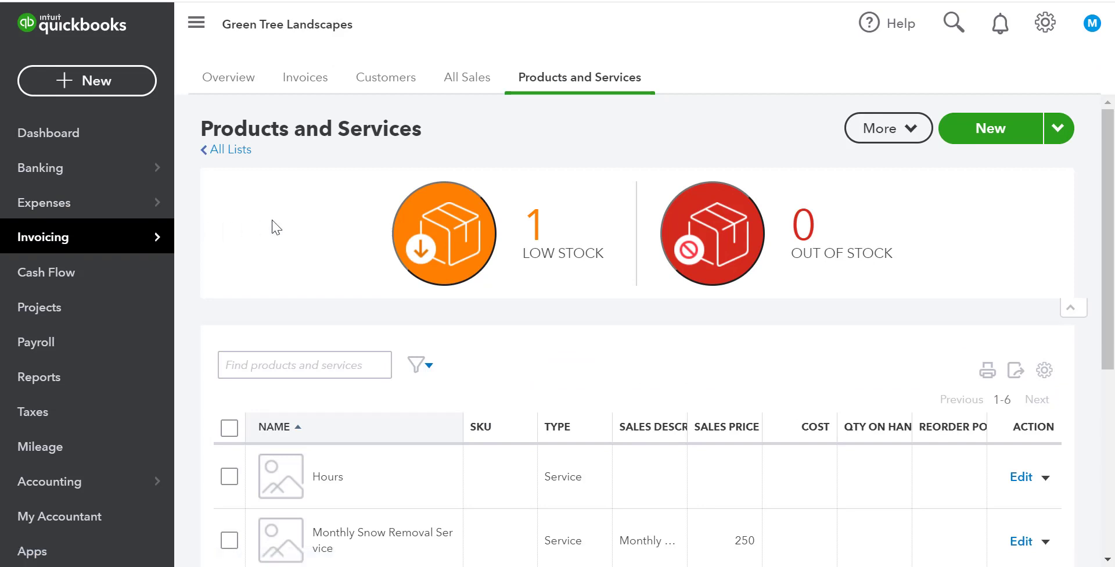
pyautogui.scroll(-5, 314, 363)
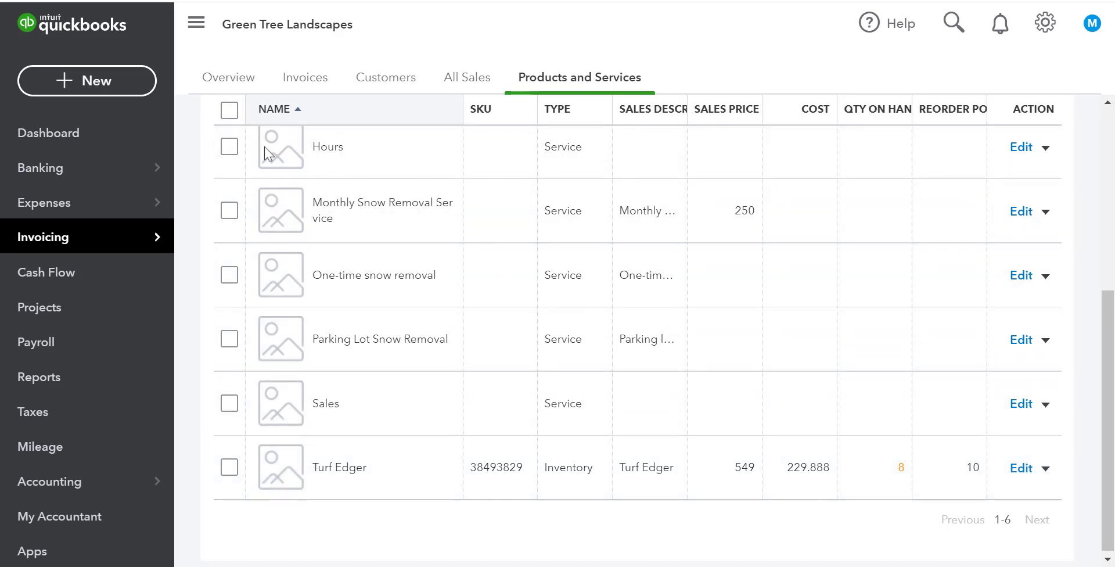
# - Create another new bill with Tanaka Equipment as the supplier
pyautogui.click(133, 84)
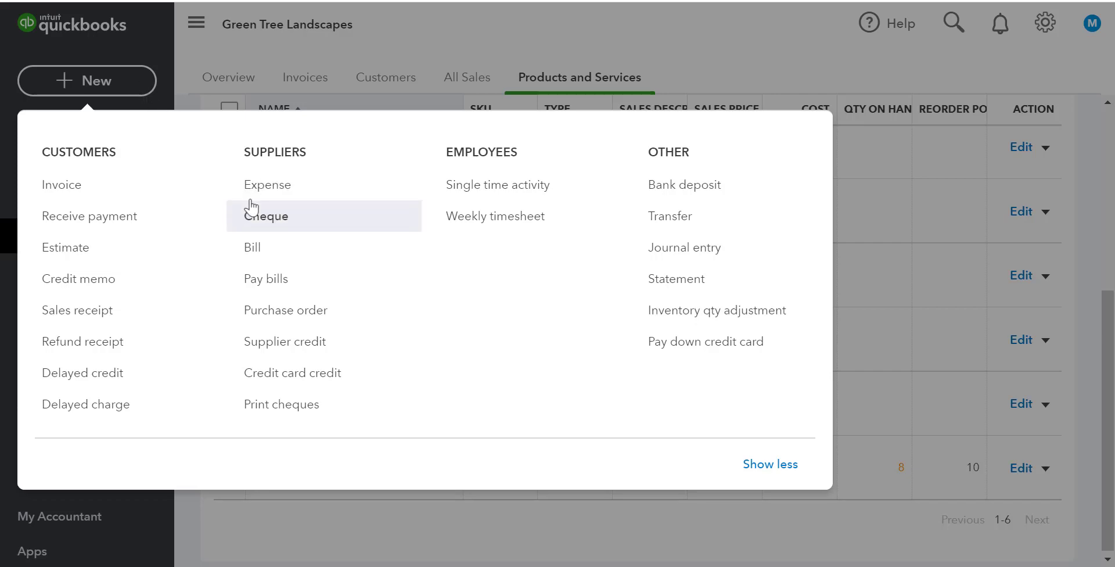
pyautogui.click(294, 252)
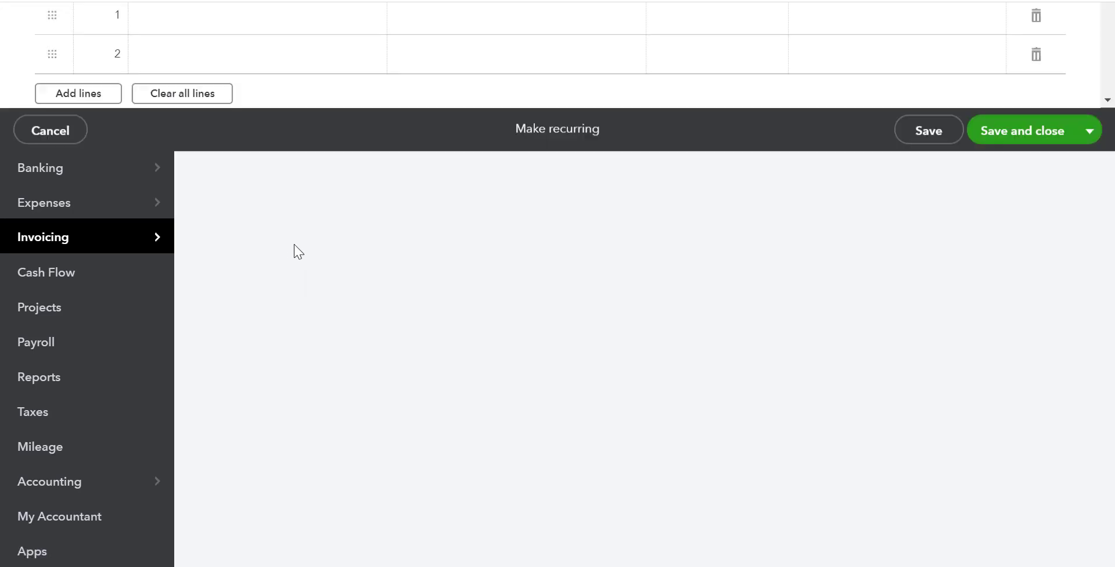
pyautogui.write('Tanaka Equipment')
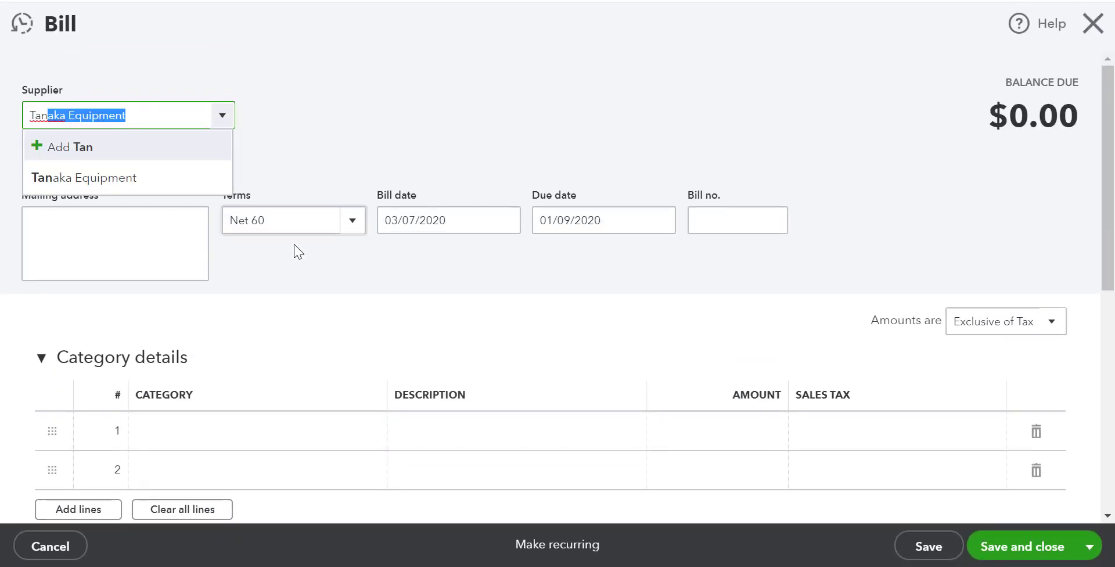
pyautogui.press('Tab')
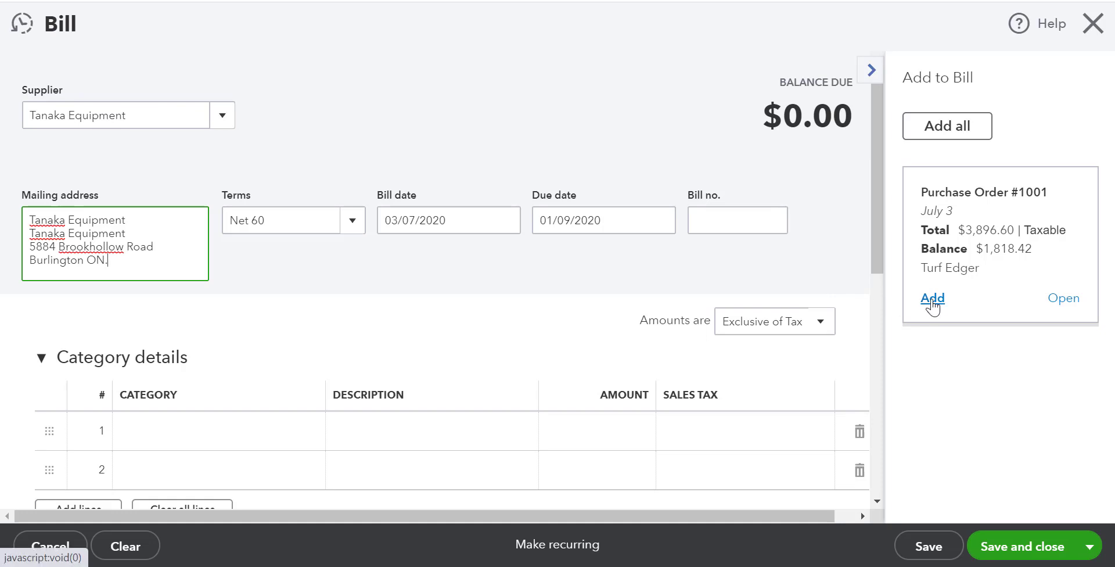
# - Add the open Turf Edger purchase order to the bill, review its item details, then save and close the bill
pyautogui.click(933, 299)
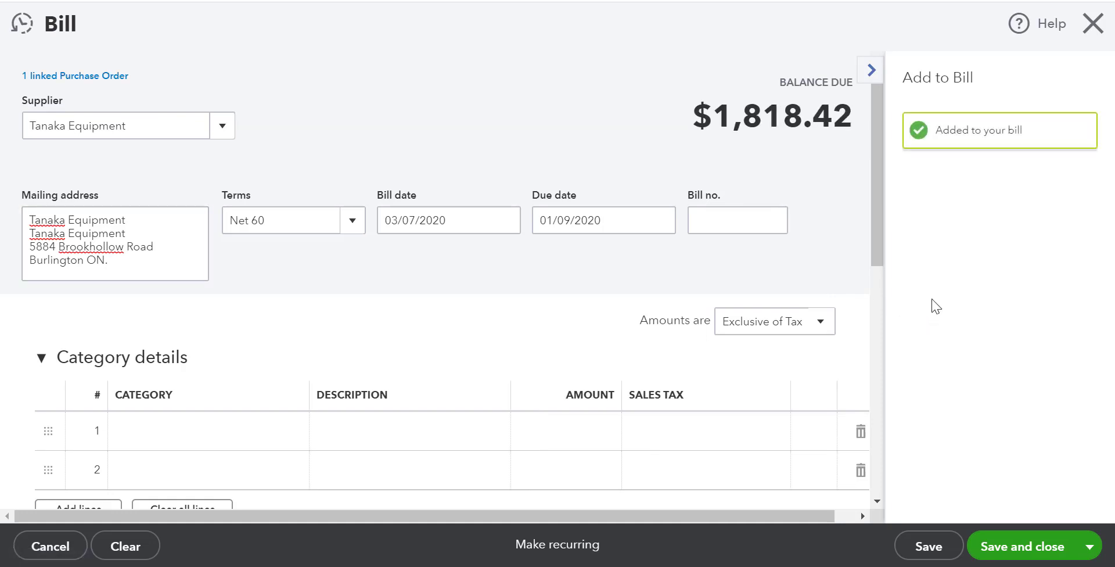
pyautogui.scroll(-3, 781, 334)
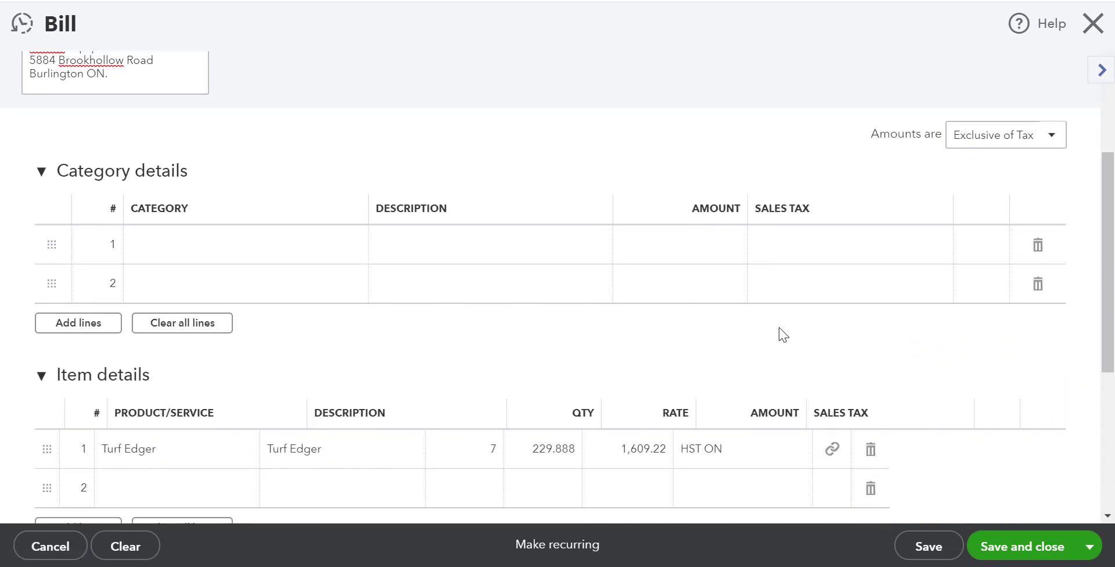
pyautogui.scroll(-2, 780, 334)
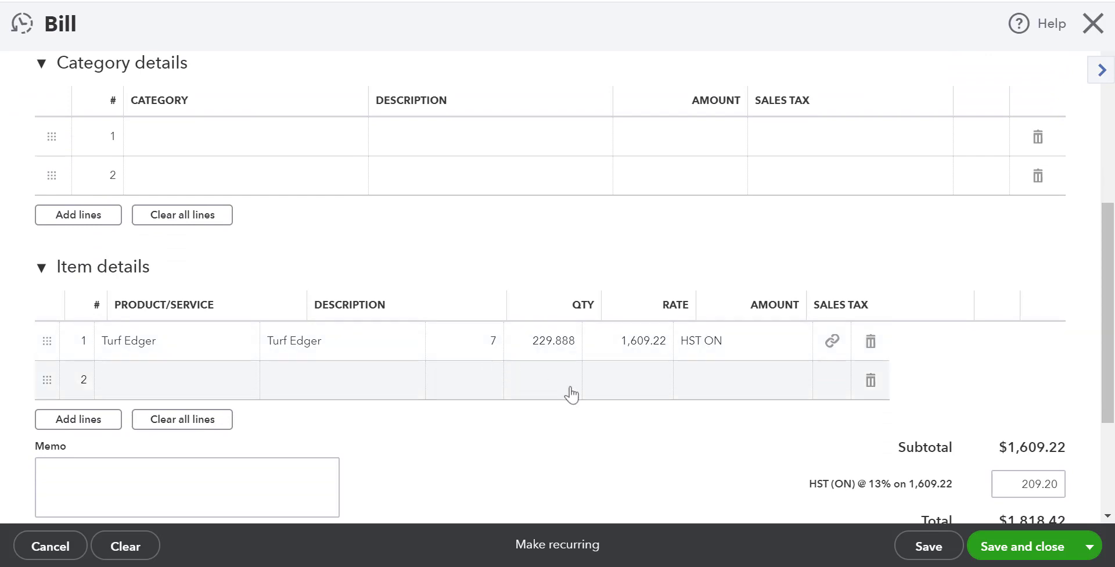
pyautogui.click(1044, 559)
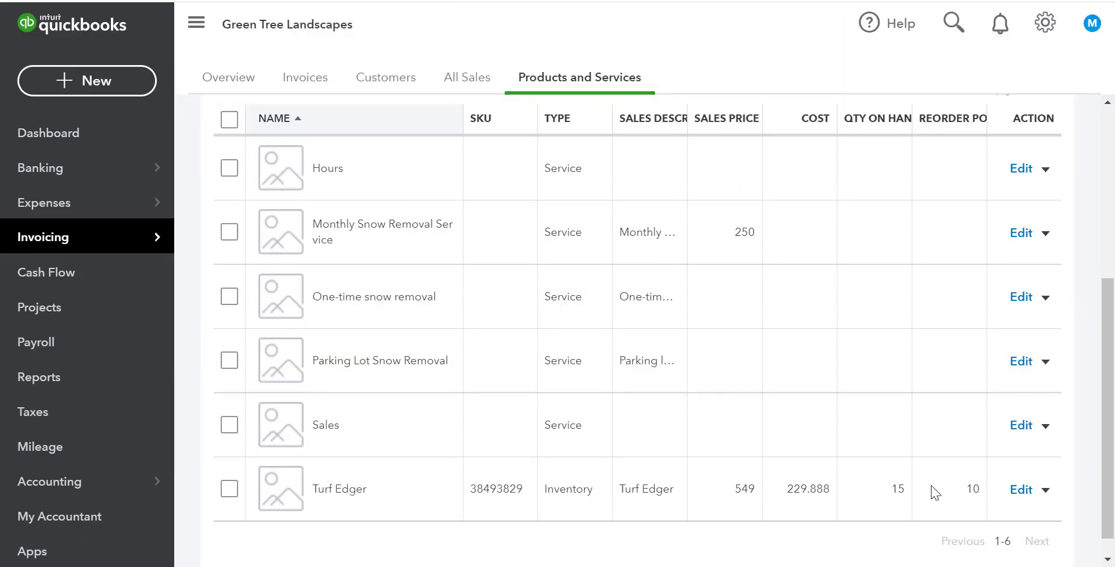